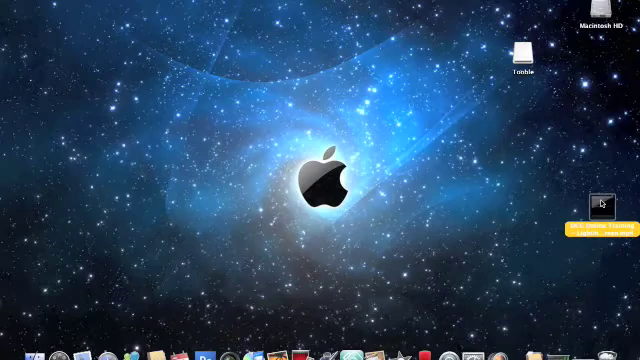
pyautogui.click(535, 352)
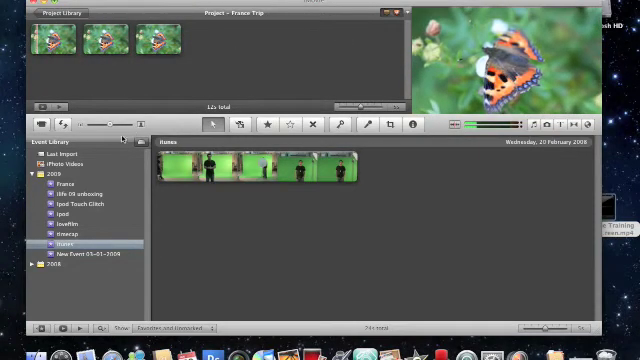
pyautogui.click(164, 170)
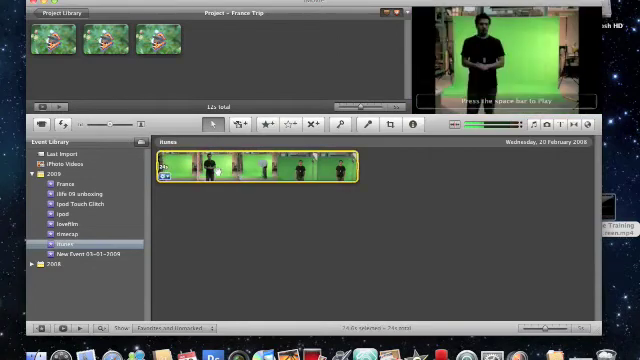
pyautogui.moveTo(163, 168)
pyautogui.mouseDown()
pyautogui.moveTo(103, 92)
pyautogui.moveTo(47, 42)
pyautogui.mouseUp()
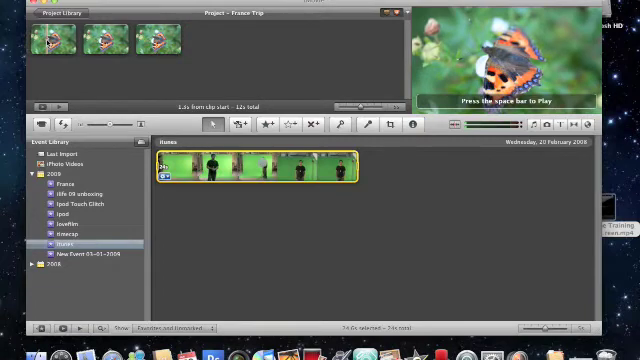
pyautogui.moveTo(47, 42); pyautogui.dragTo(47, 42)
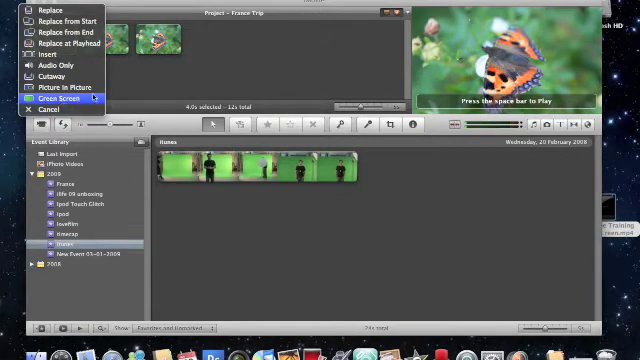
pyautogui.click(169, 83)
pyautogui.click(160, 79)
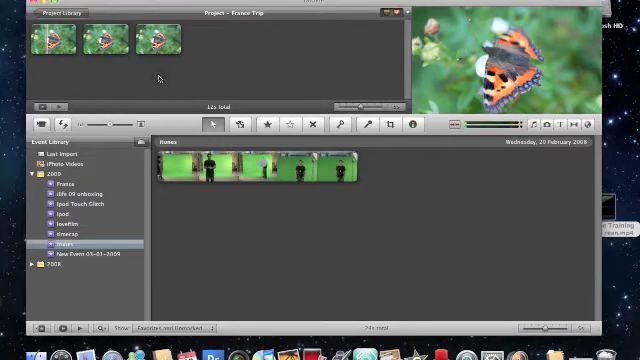
pyautogui.click(12, 2)
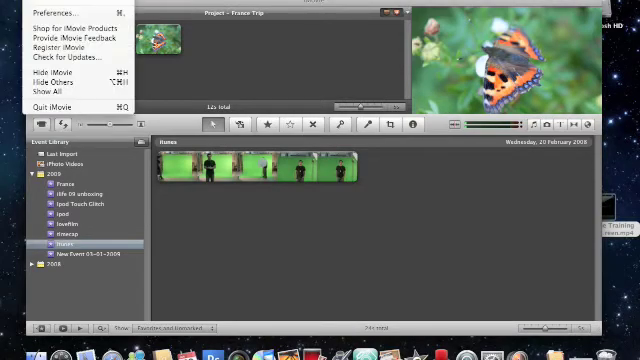
pyautogui.click(47, 13)
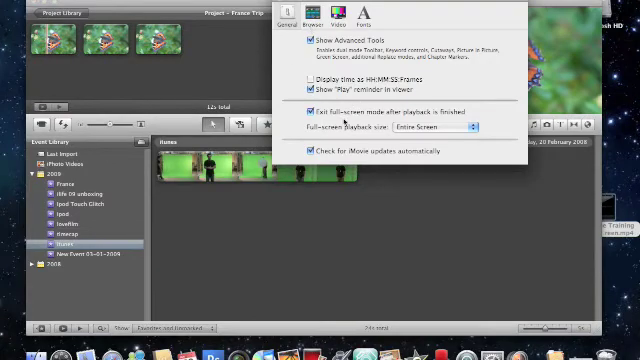
pyautogui.click(313, 14)
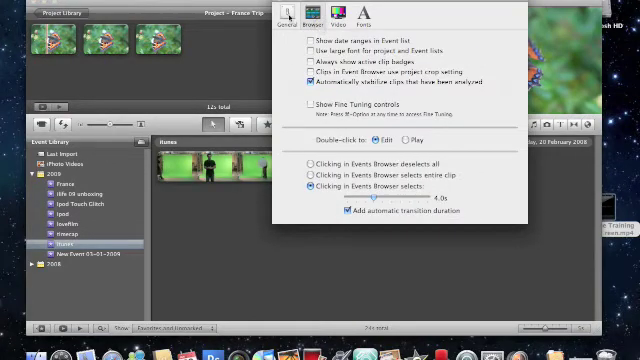
pyautogui.click(286, 14)
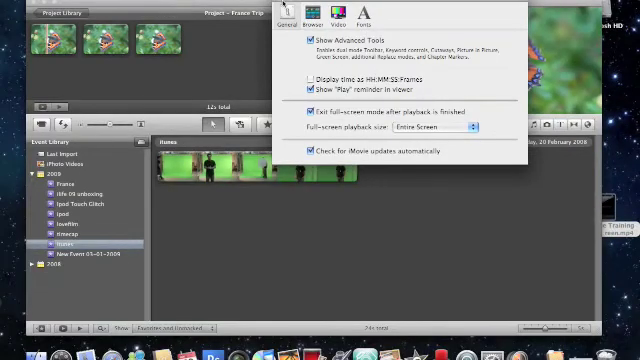
pyautogui.click(285, 6)
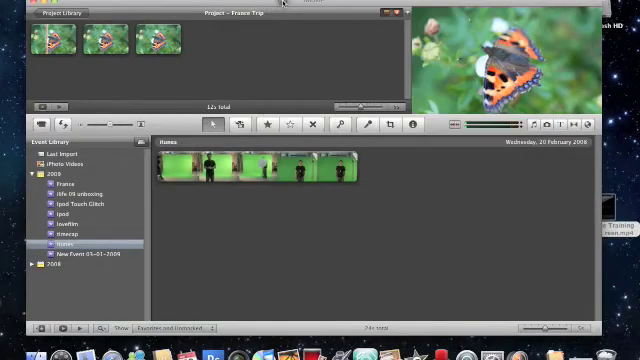
# Drop the whole presenter event clip onto the first butterfly clip as a Green Screen overlay.
pyautogui.click(232, 165)
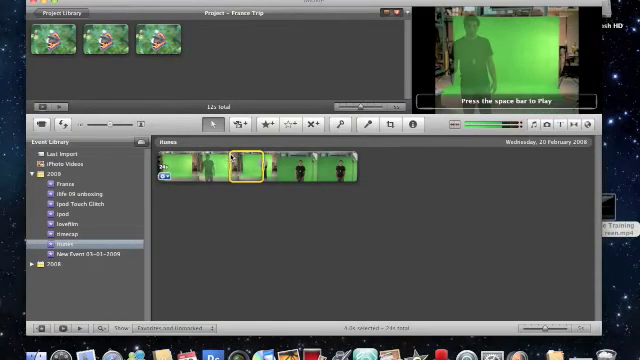
pyautogui.press('super+a')
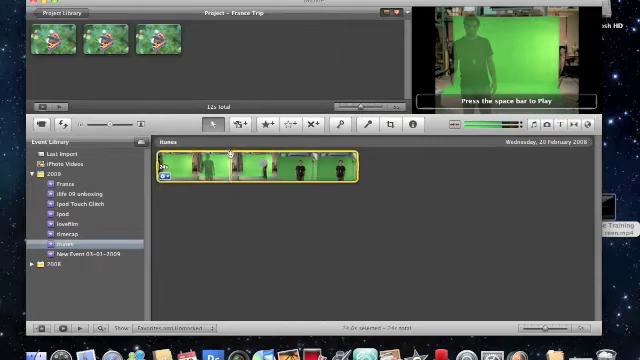
pyautogui.moveTo(230, 165)
pyautogui.mouseDown()
pyautogui.moveTo(88, 72)
pyautogui.moveTo(52, 38)
pyautogui.mouseUp()
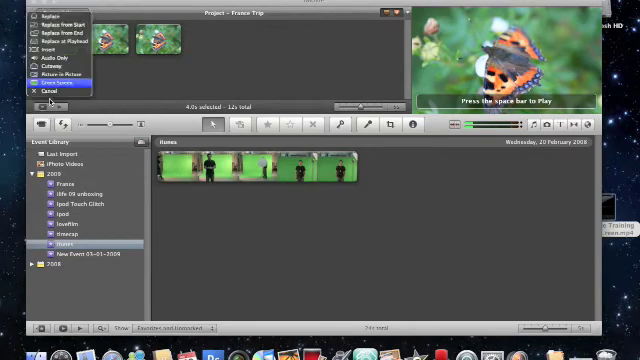
pyautogui.click(48, 101)
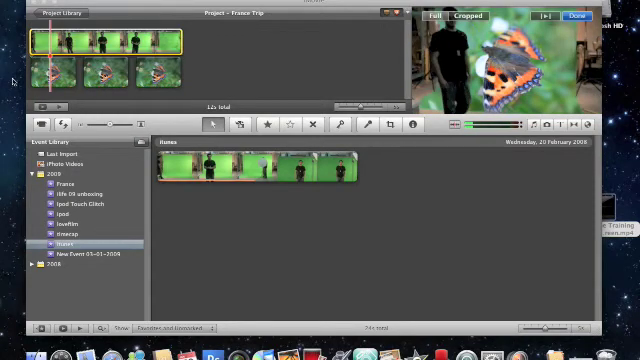
# Play the France Trip project full-screen from the first butterfly photo, then select the green-screen clip.
pyautogui.click(54, 73)
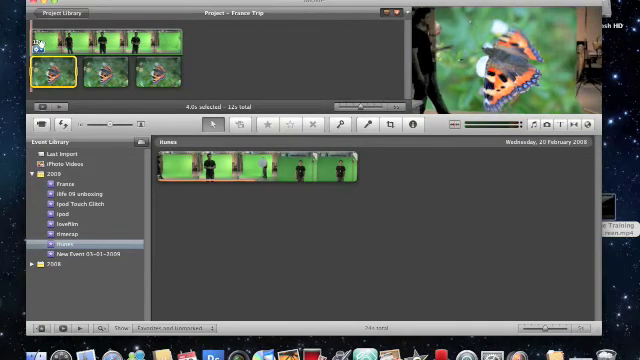
pyautogui.rightClick(40, 44)
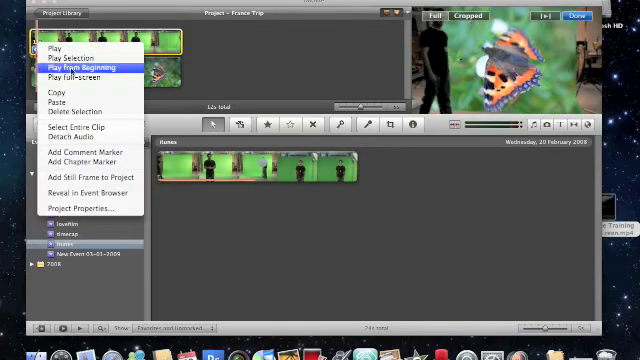
pyautogui.click(74, 77)
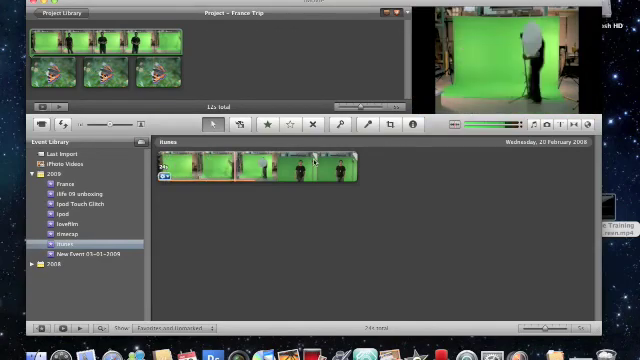
pyautogui.click(60, 36)
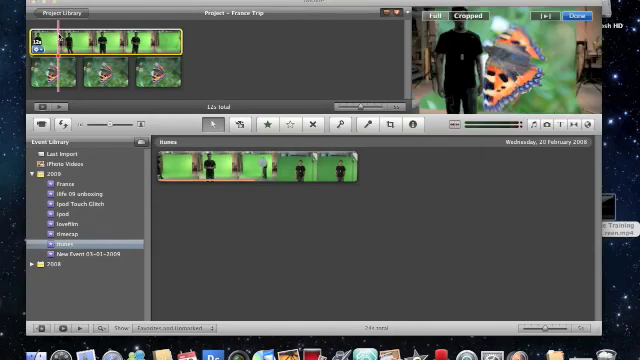